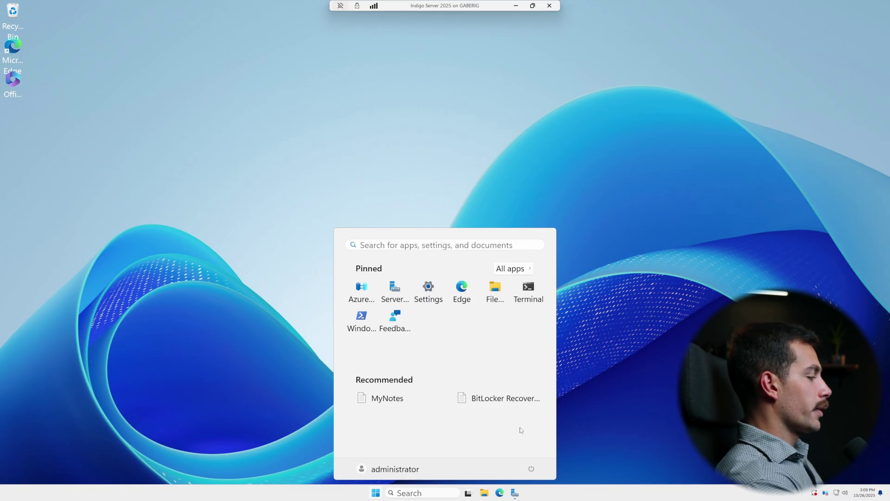
# Step: Check the pending updates on the Windows Update page in Settings
pyautogui.click(605, 334)
pyautogui.press('super+i')
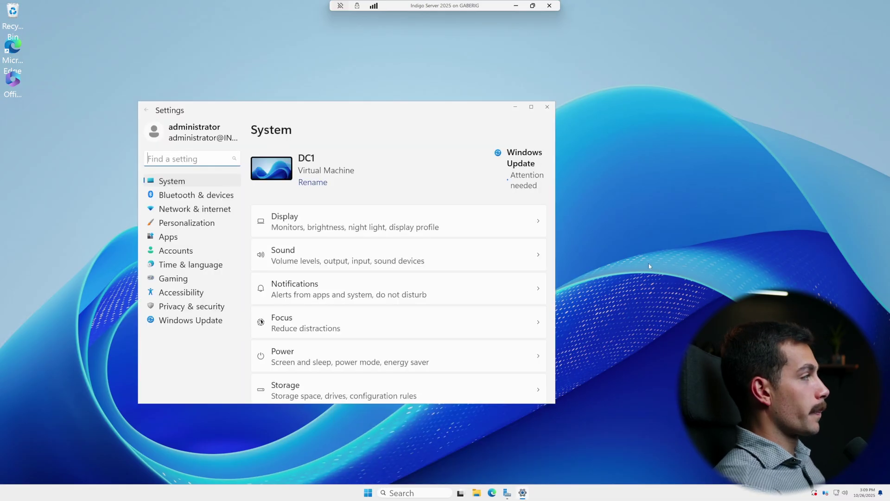
pyautogui.click(189, 321)
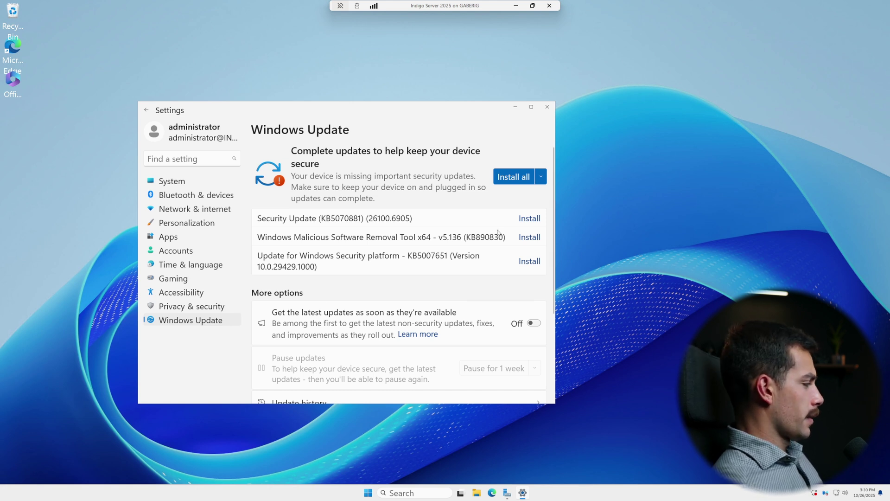
# Step: In a maximized Windows PowerShell, run get-windowsupdatelog to build WindowsUpdate.log on the desktop
pyautogui.click(547, 107)
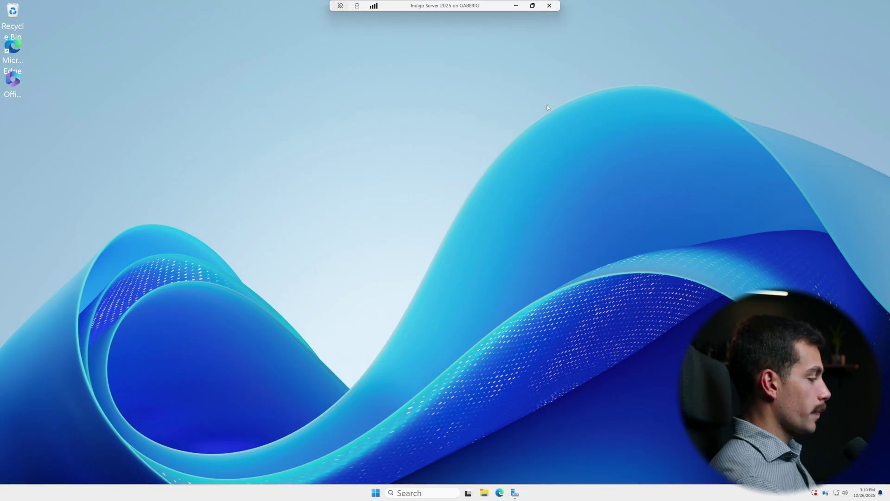
pyautogui.press('super')
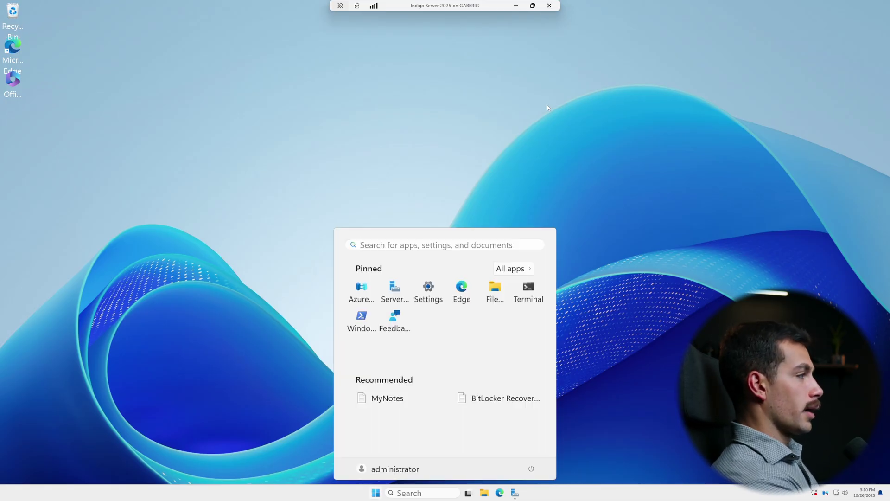
pyautogui.click(356, 322)
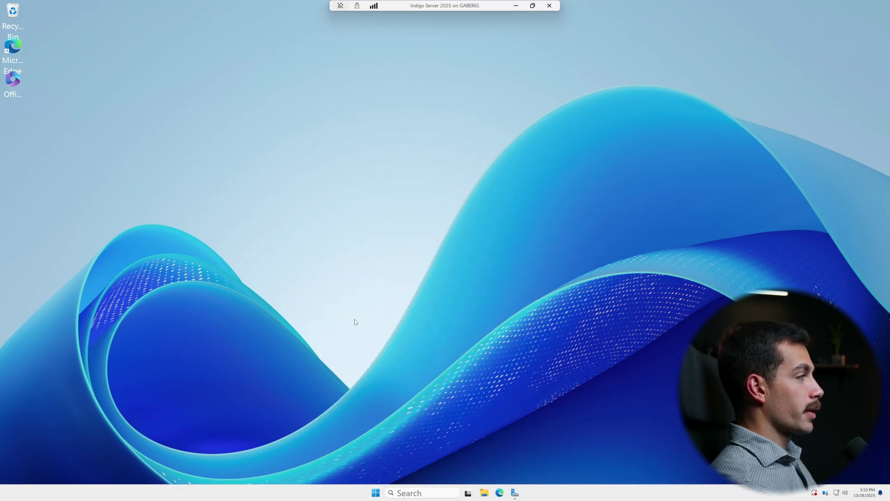
pyautogui.click(882, 33)
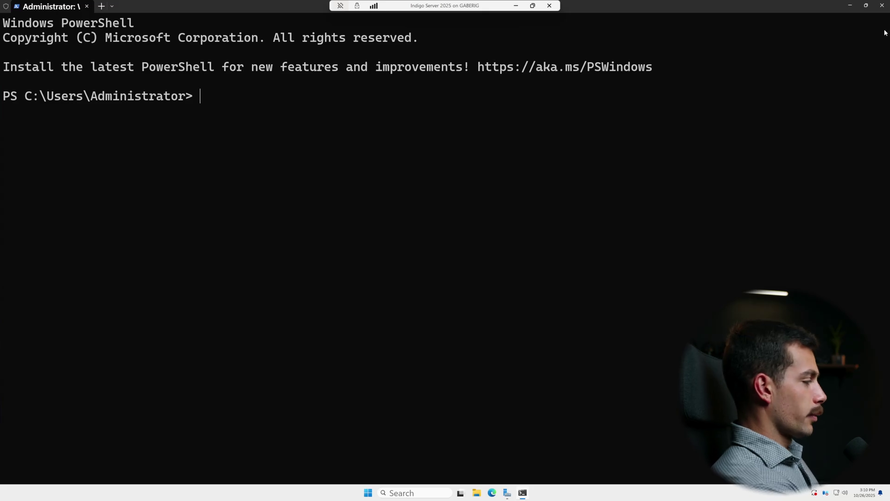
pyautogui.write('get-wi')
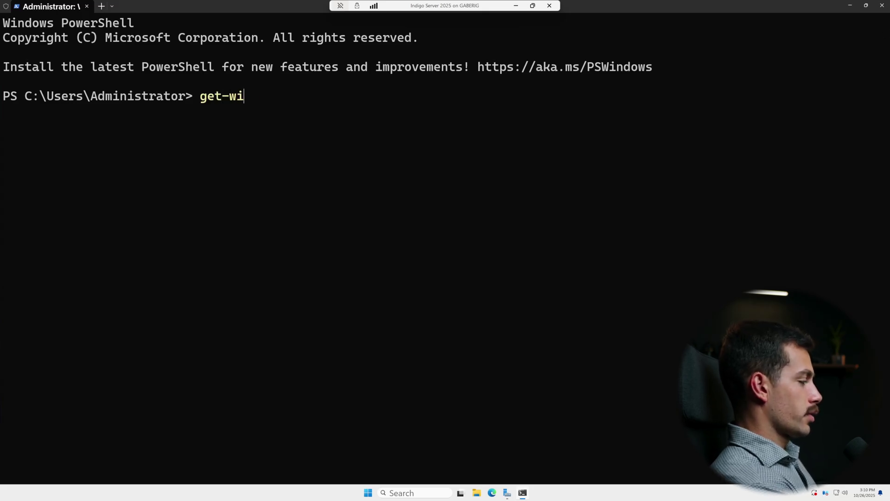
pyautogui.write('ndowsupdatelog')
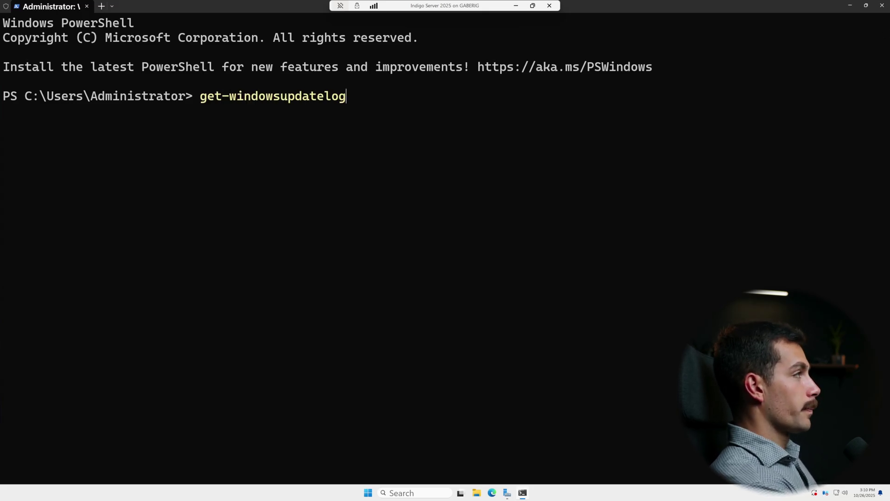
pyautogui.press('Return')
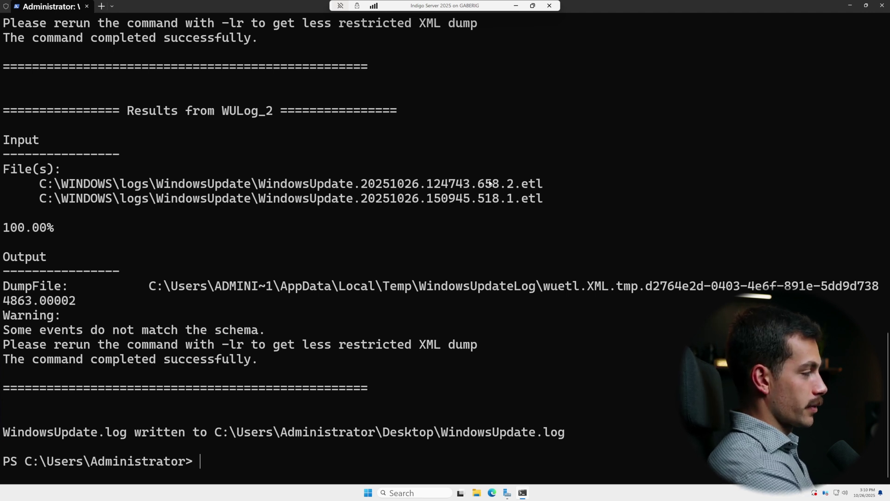
# Step: Run sfc /scannow, then enter the dism /online /cleanup-image /checkhealth command
pyautogui.write('sfc /s')
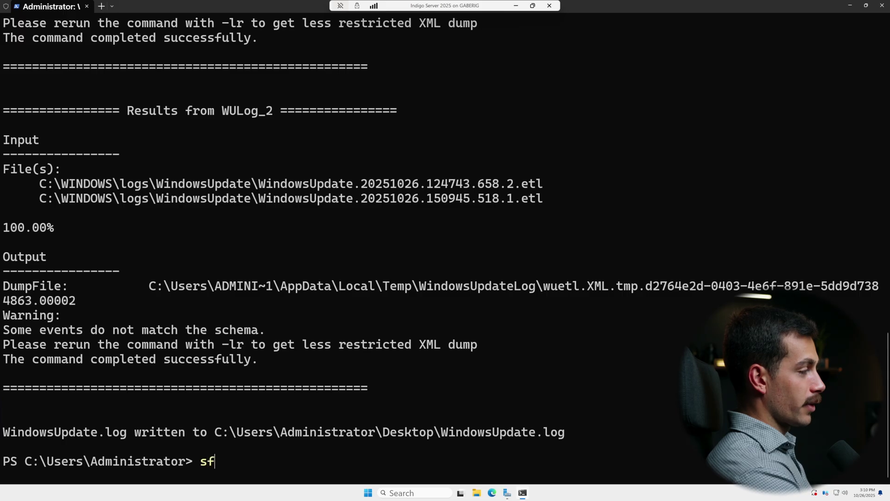
pyautogui.write('cannow')
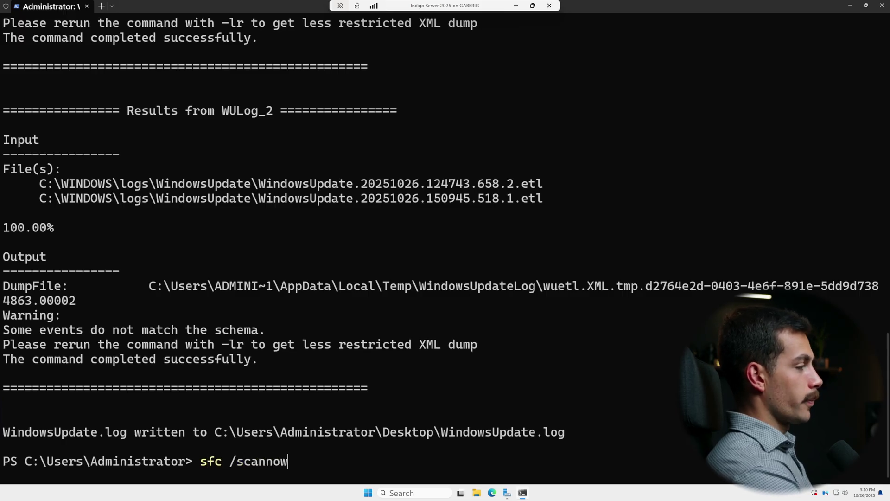
pyautogui.press('Return')
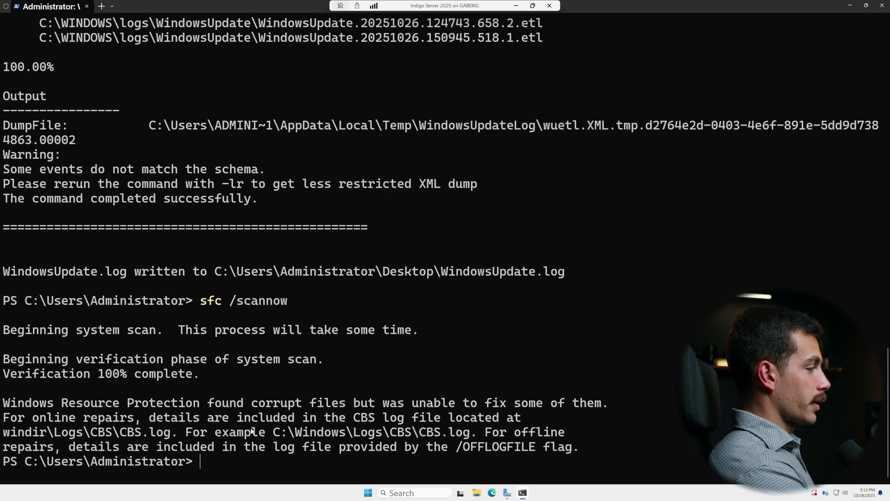
pyautogui.write('dism /online')
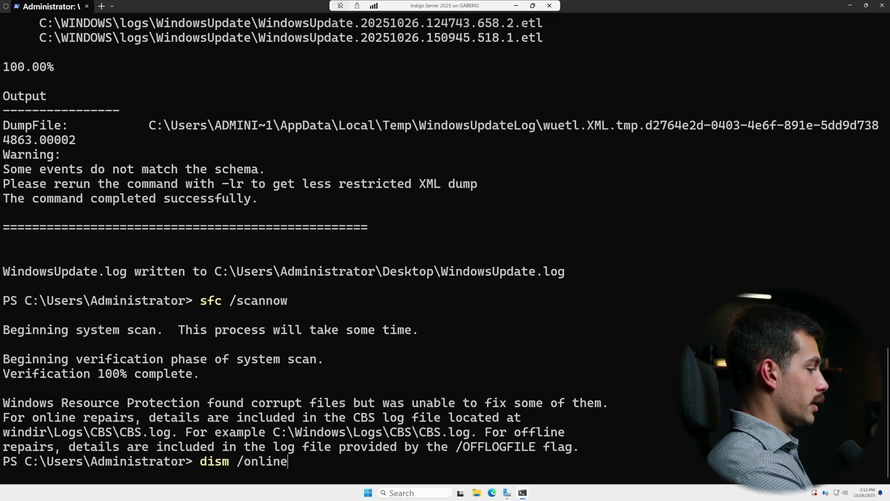
pyautogui.write(' /cleanup')
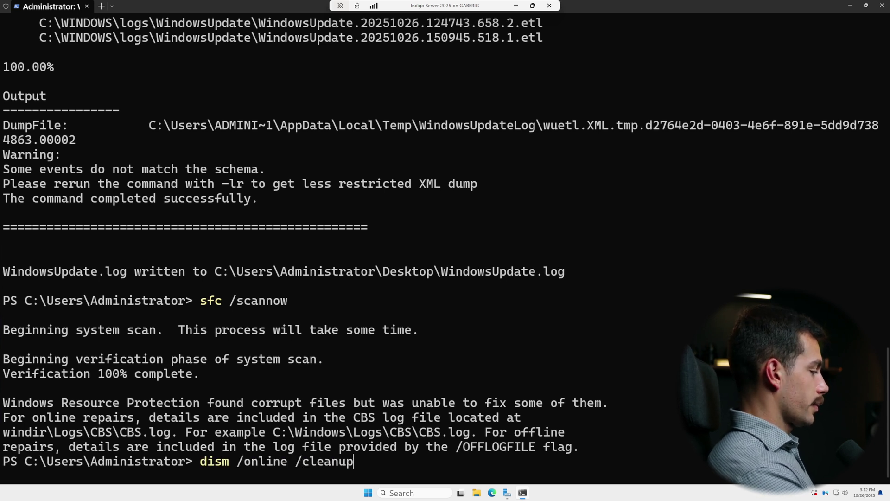
pyautogui.write('-image')
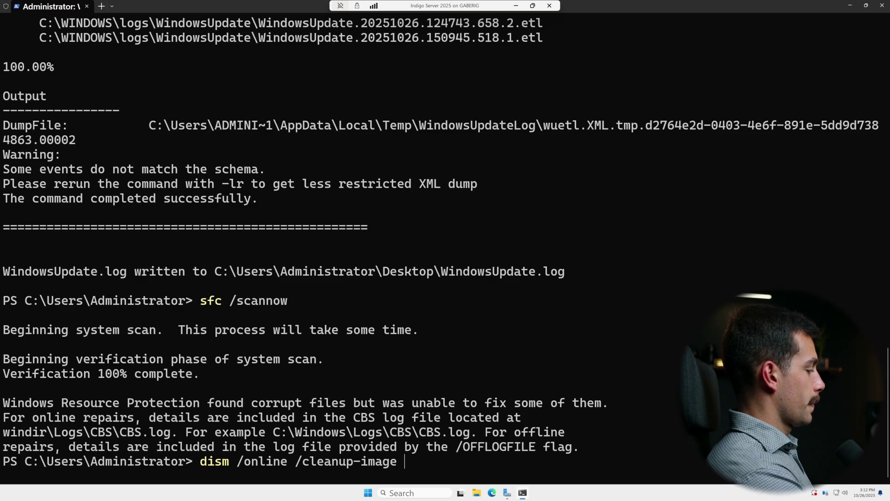
pyautogui.write(' /checkhealth')
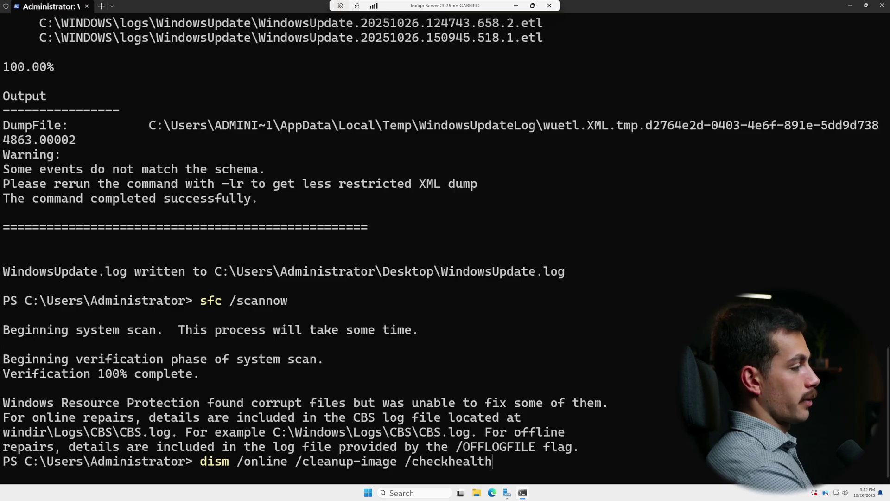
# Step: Execute the DISM checkhealth scan, which reports no component store corruption
pyautogui.press('Return')
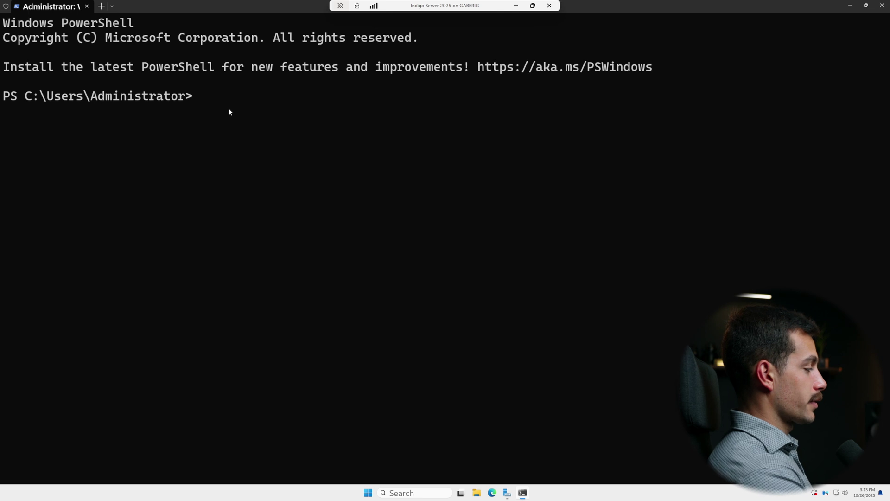
# Step: Stop wuauserv, cryptsvc, bits (mistyped as 'net step bits') and msiserver with net stop
pyautogui.write('net stop ')
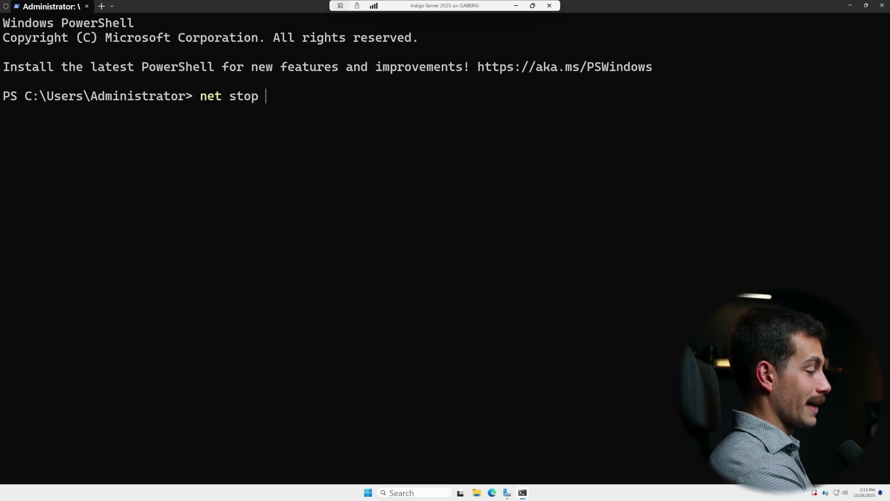
pyautogui.write('w')
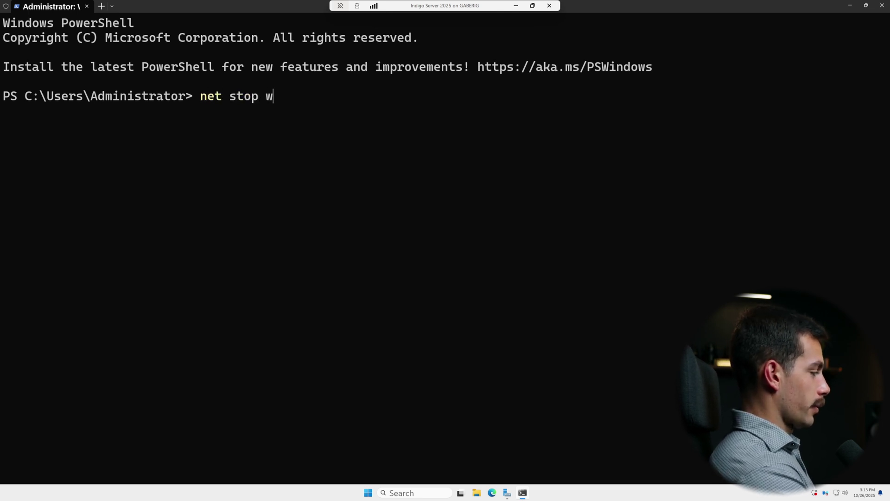
pyautogui.write('ua')
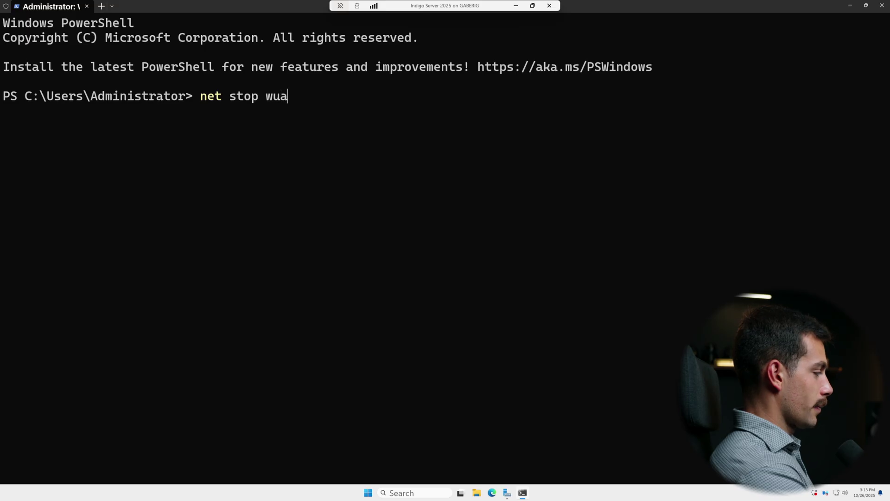
pyautogui.write('userv')
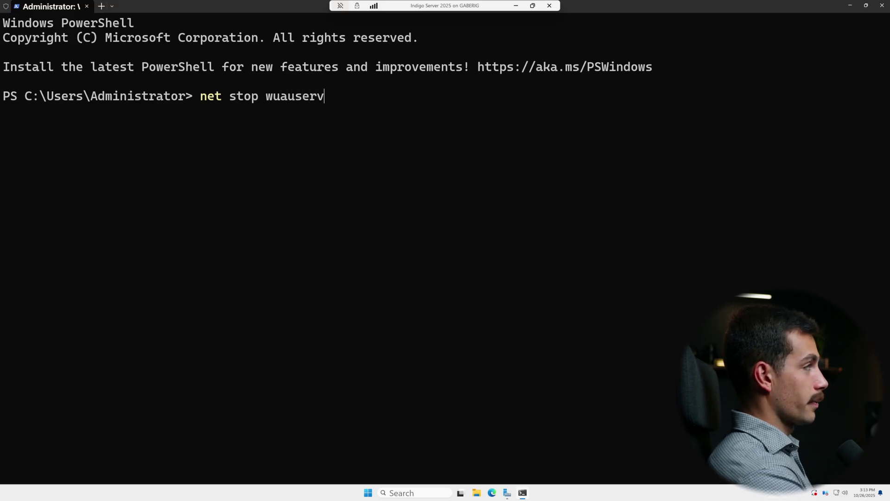
pyautogui.press('Return')
pyautogui.write('net stop c')
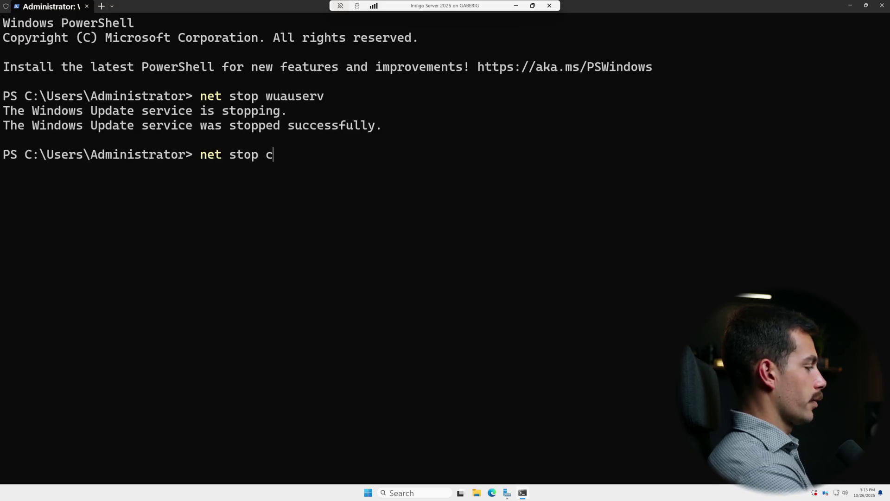
pyautogui.write('ryptsvc')
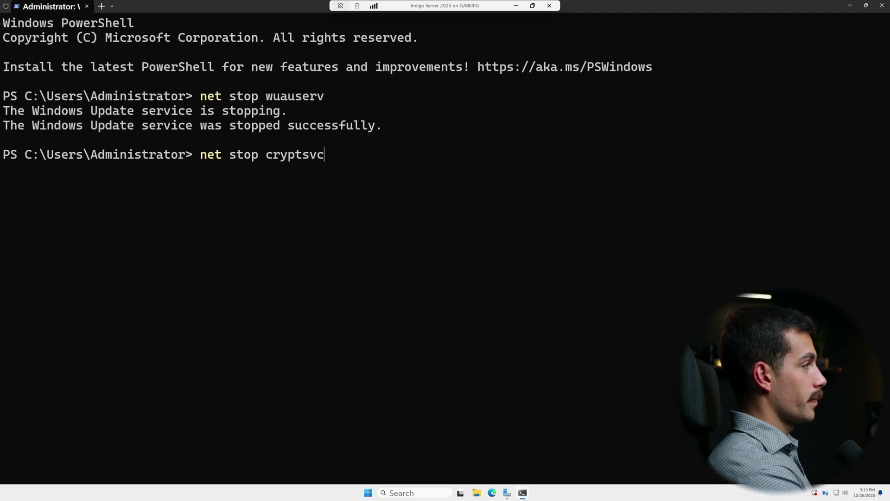
pyautogui.press('Return')
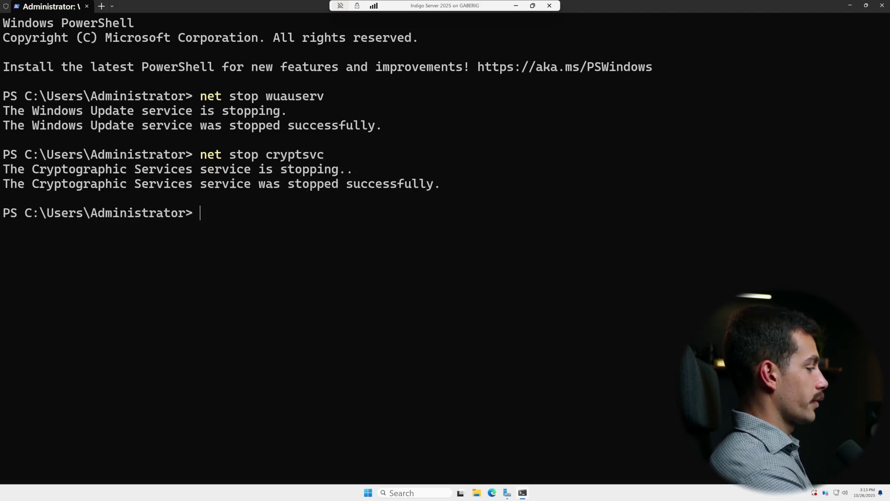
pyautogui.write('net step bits')
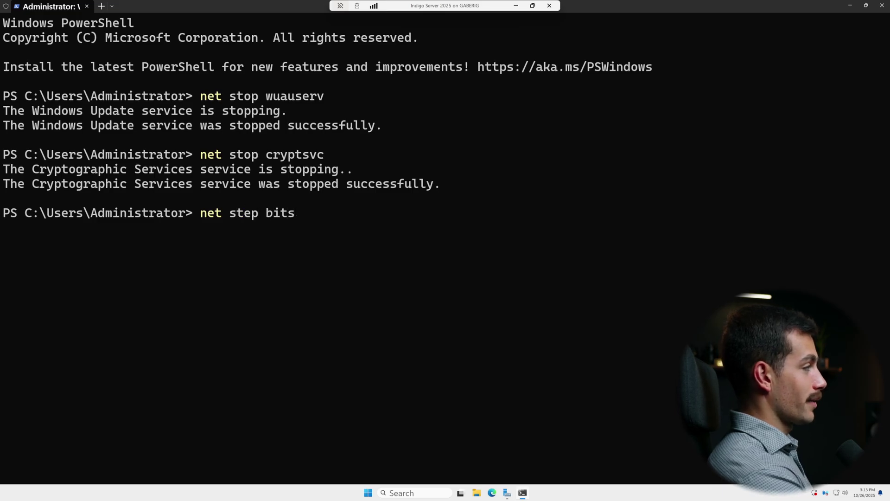
pyautogui.press('Return')
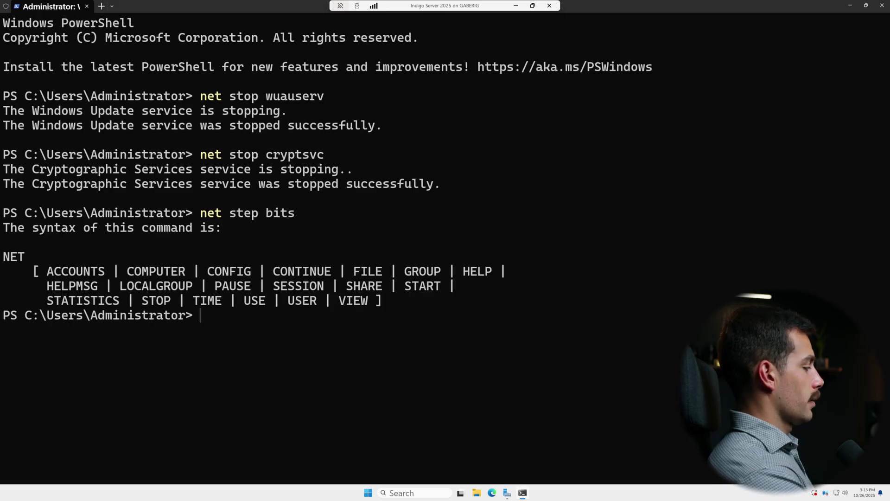
pyautogui.write('net stop ')
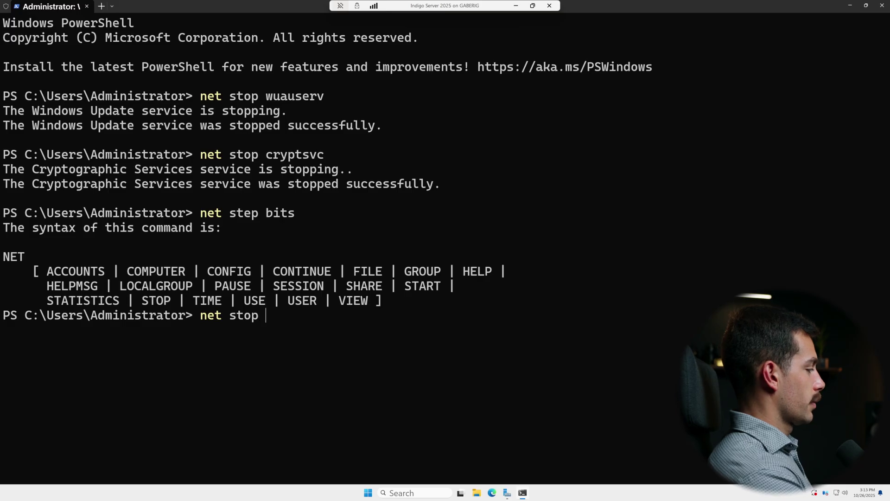
pyautogui.write('msiserver')
pyautogui.press('Return')
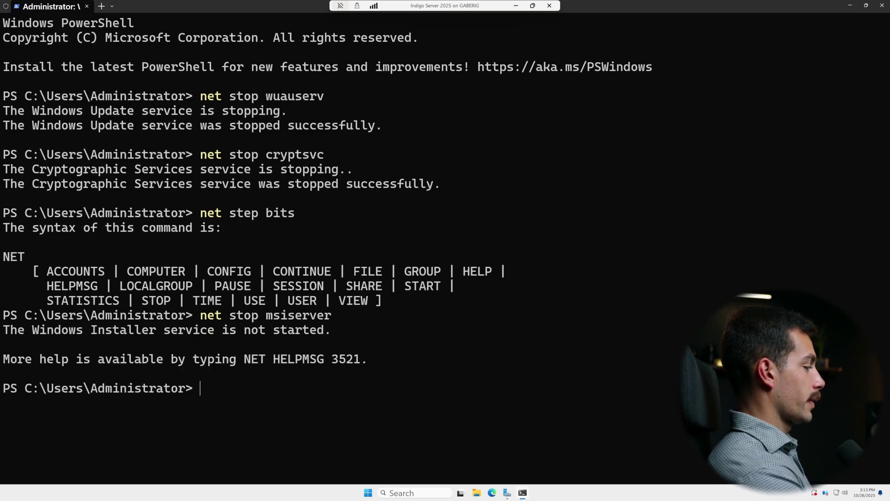
# Step: Start a ren command for a folder under C:\Windows\, correcting the drive-letter typo
pyautogui.write('ren ')
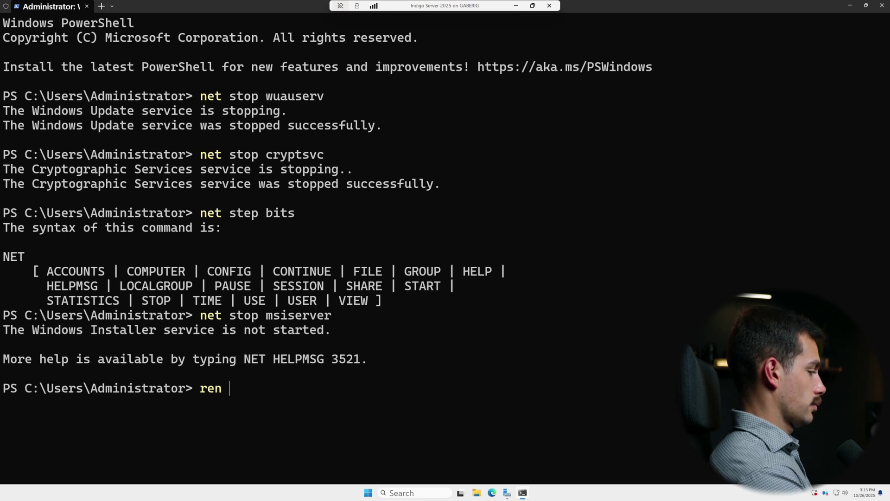
pyautogui.write('C')
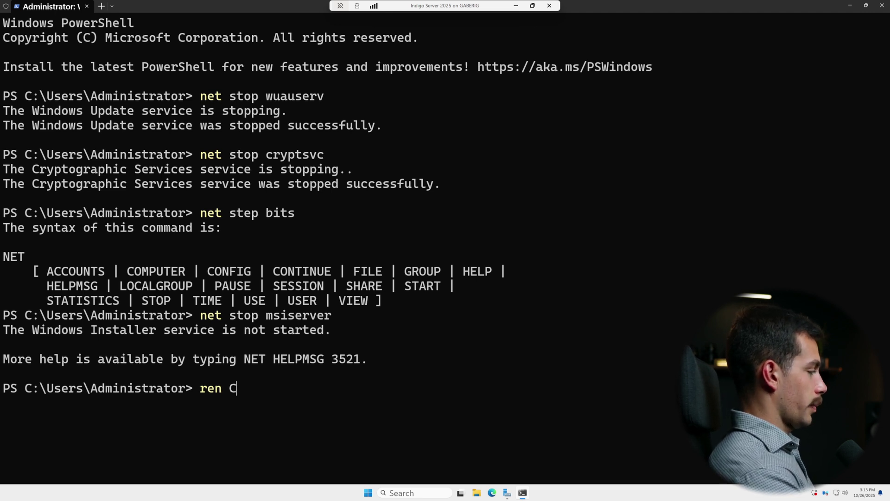
pyautogui.write(';')
pyautogui.press('BackSpace')
# Step: Continue the rename command up to 'ren C:\Windows\' and launch File Explorer to look up the folder name
pyautogui.write(':')
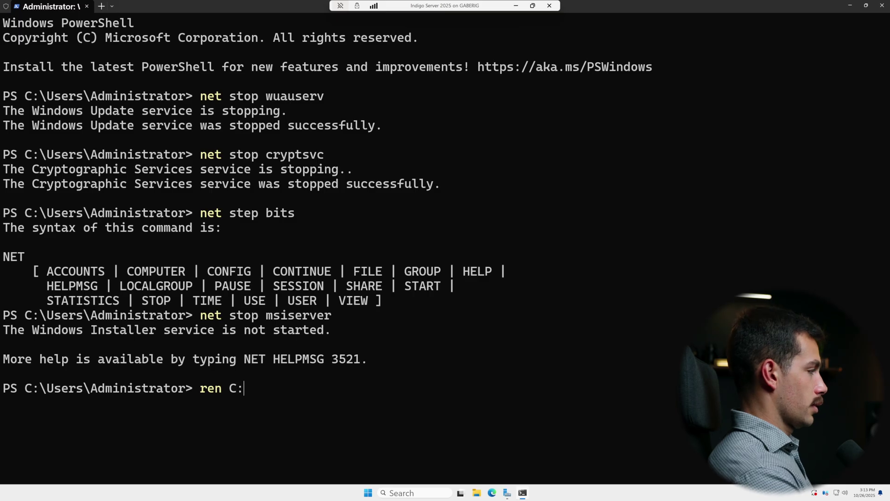
pyautogui.write('\\')
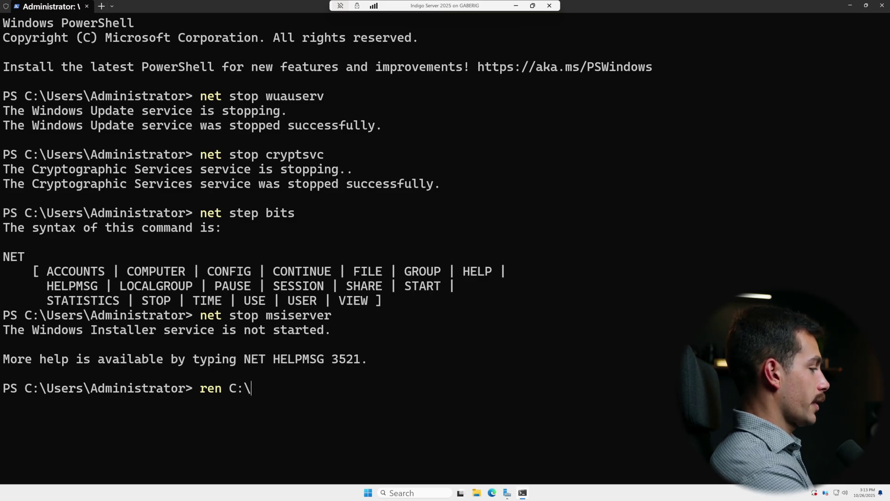
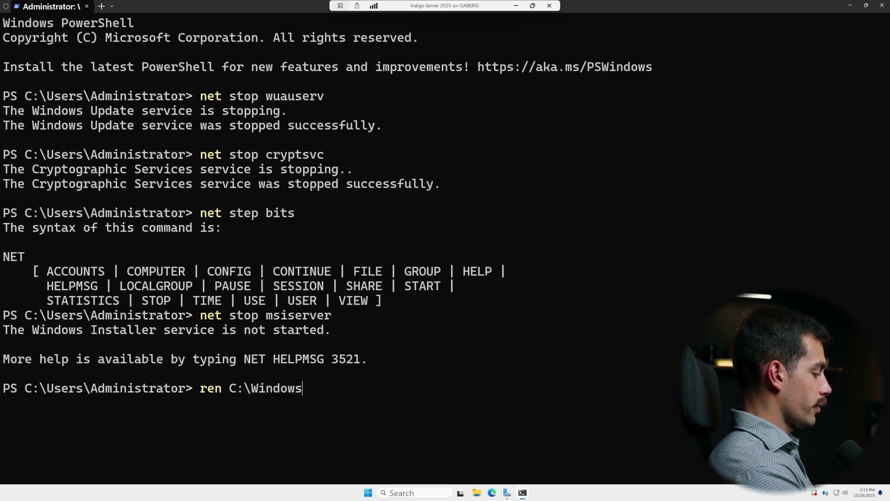
# Step: Start a ren command for a folder under C:\Windows\, correcting the drive-letter typo
# Step: Continue the rename command up to 'ren C:\Windows\' and launch File Explorer to look up the folder name
pyautogui.write('Windows\\')
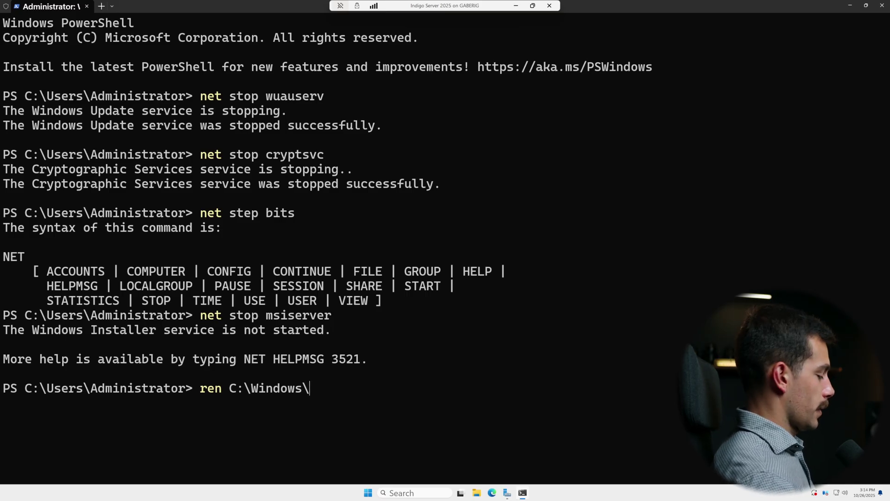
pyautogui.press('super+e')
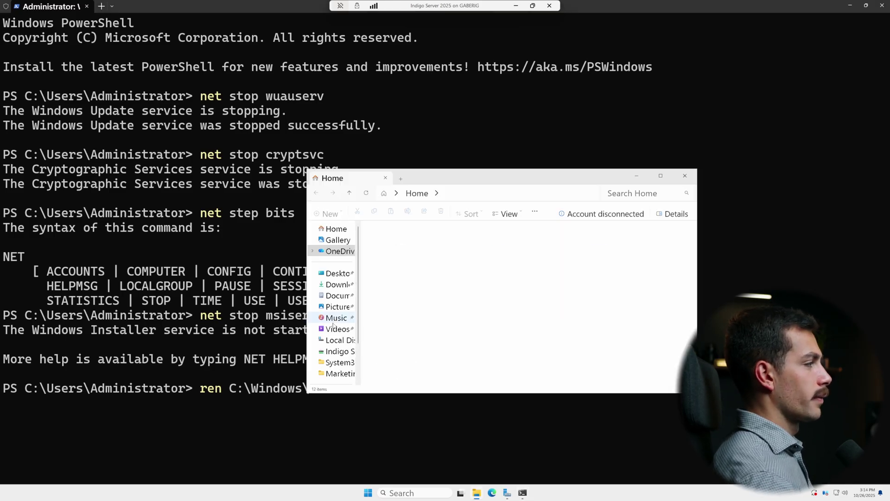
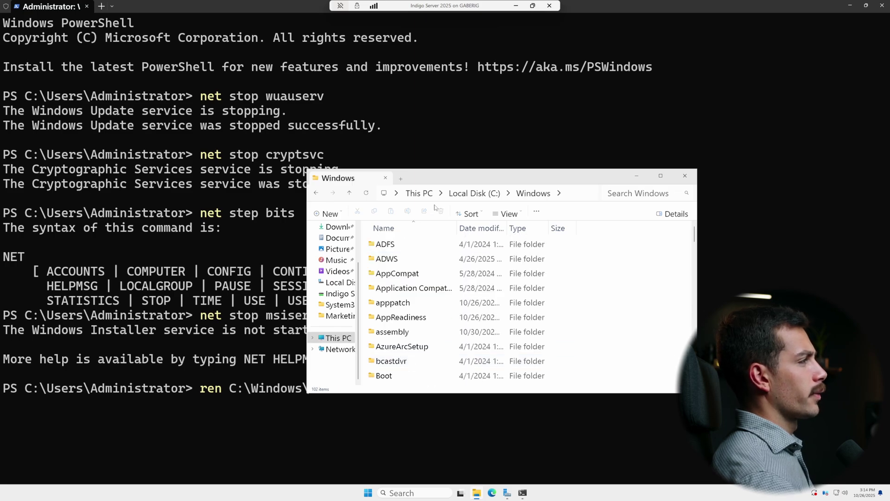
# Step: Open the SoftwareDistribution folder in C:\Windows to check its contents
pyautogui.moveTo(455, 170); pyautogui.dragTo(626, 127)
pyautogui.scroll(-13, 590, 296)
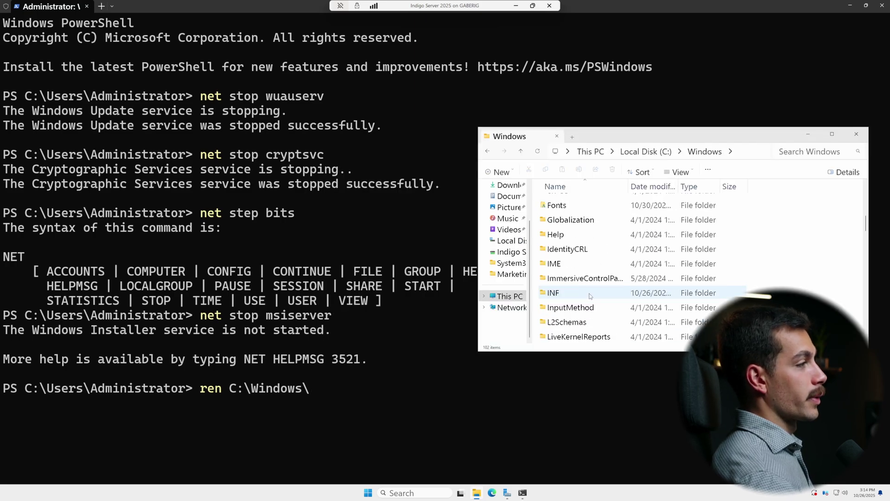
pyautogui.scroll(-7, 591, 296)
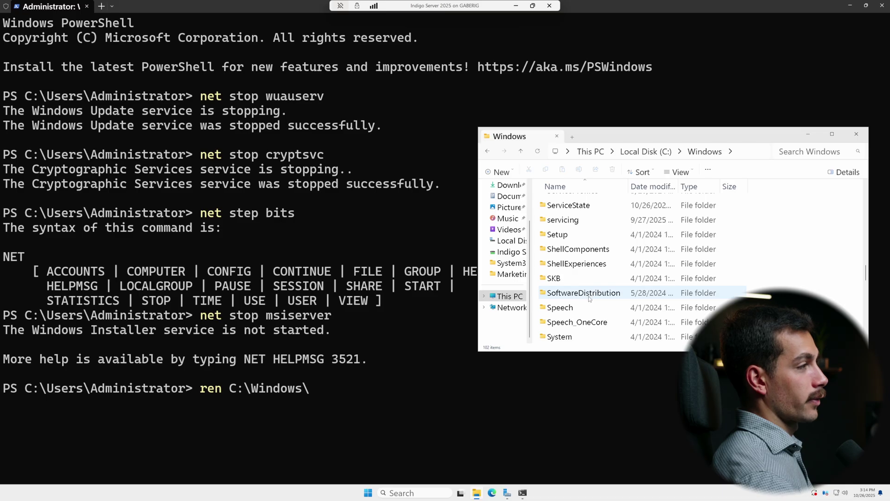
pyautogui.doubleClick(584, 292)
# Step: Close File Explorer and enter the rename of SoftwareDistribution to SoftwareDistribution.old
pyautogui.click(812, 141)
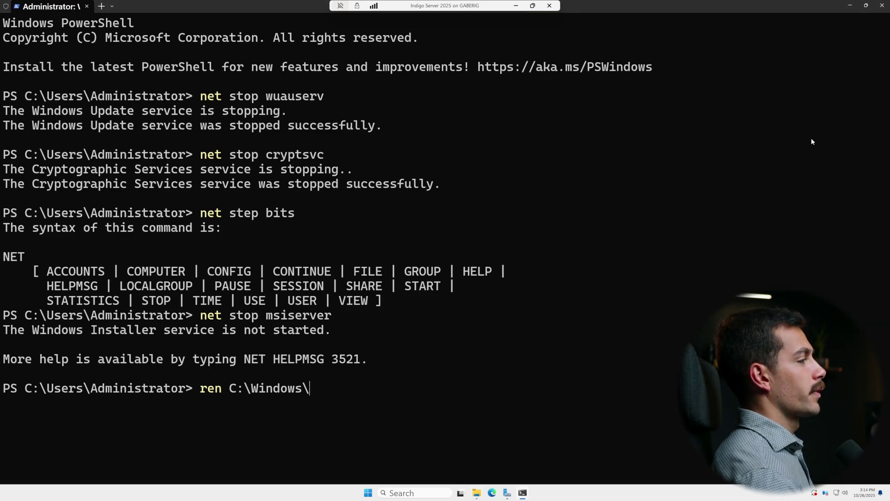
pyautogui.write('Softwa')
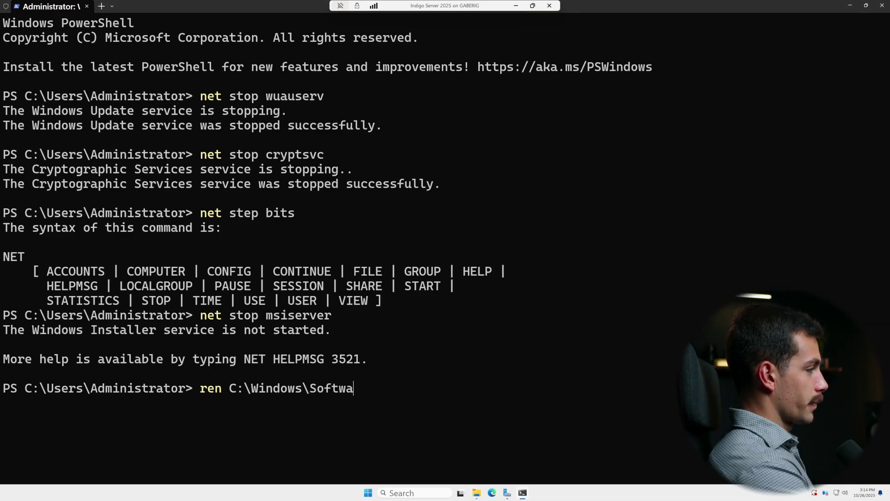
pyautogui.write('rediscribution')
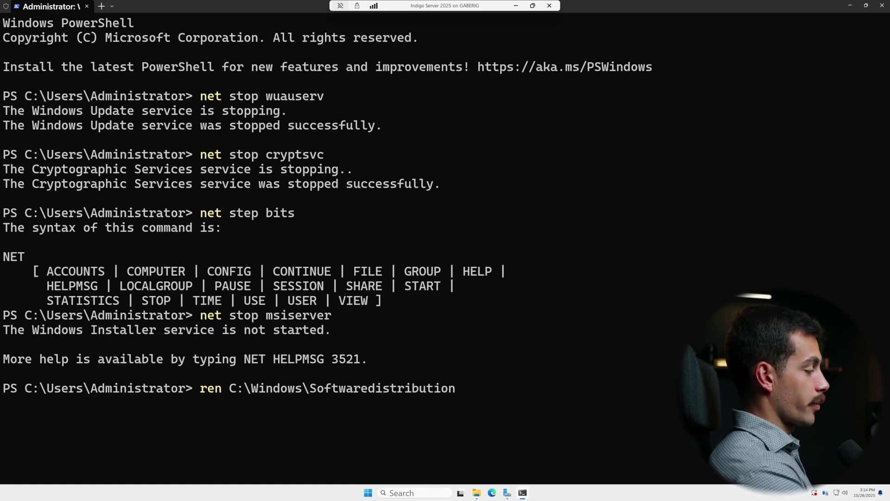
pyautogui.write(' Software')
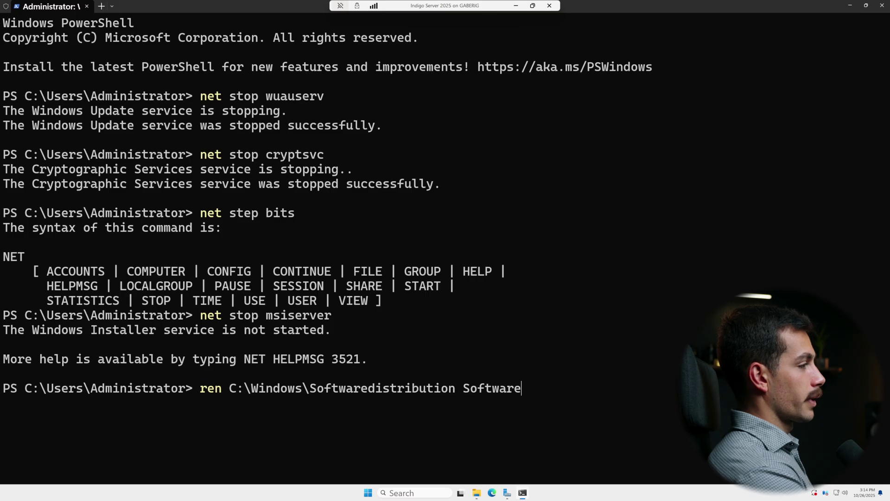
pyautogui.write('Distribution.old')
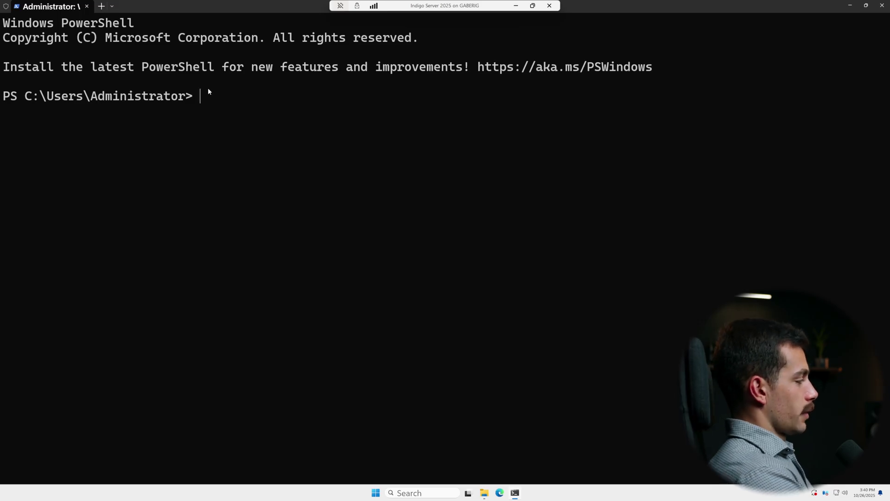
# Step: Restart the wuauserv, cryptsvc, bits and msiserver services with net start, then clear the screen
pyautogui.write('net s')
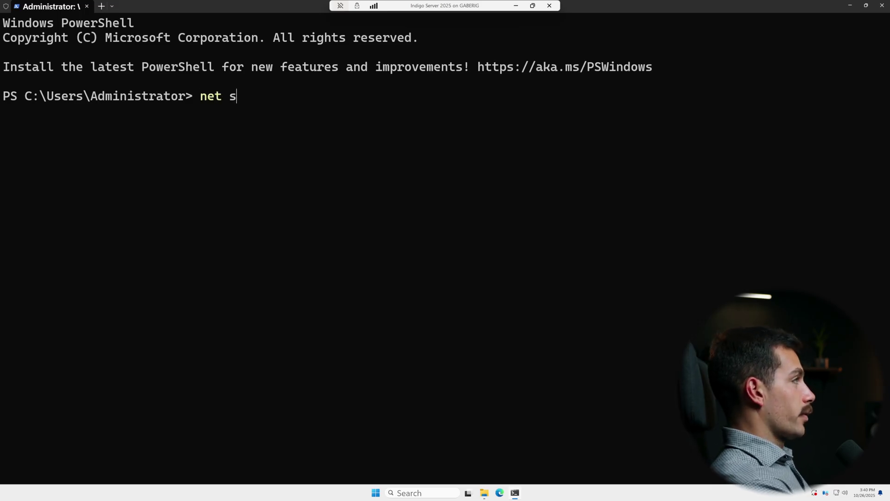
pyautogui.write('tart w')
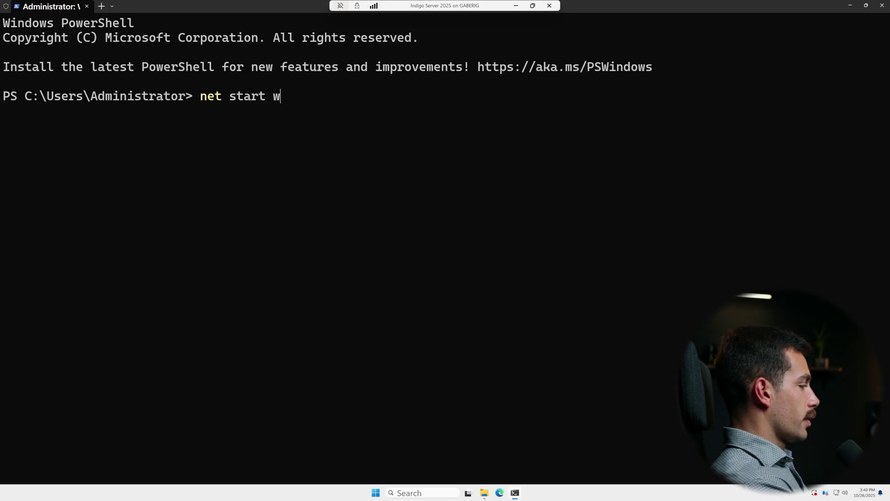
pyautogui.write('uause')
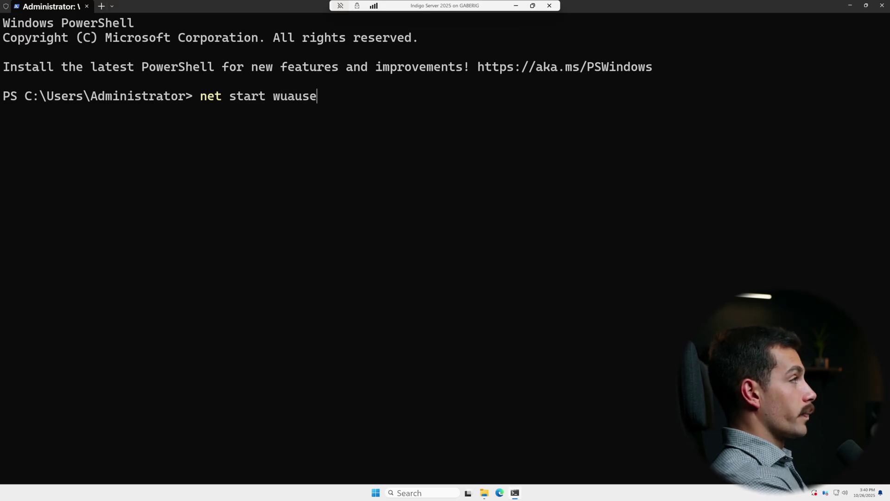
pyautogui.write('rv')
pyautogui.press('Return')
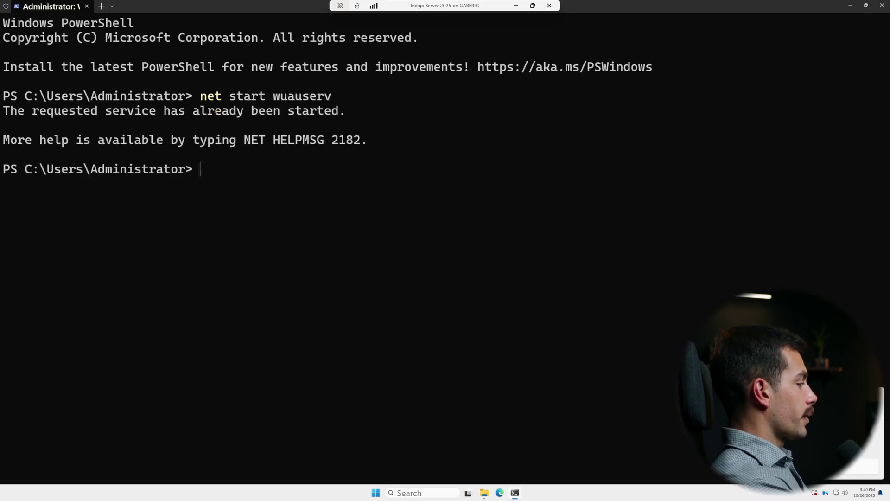
pyautogui.write('net start cryptsvc')
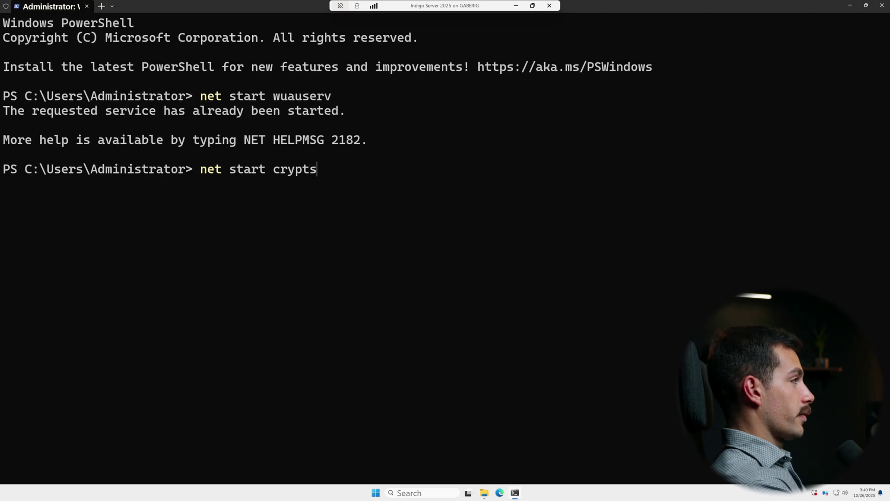
pyautogui.press('Return')
pyautogui.write('net start bits')
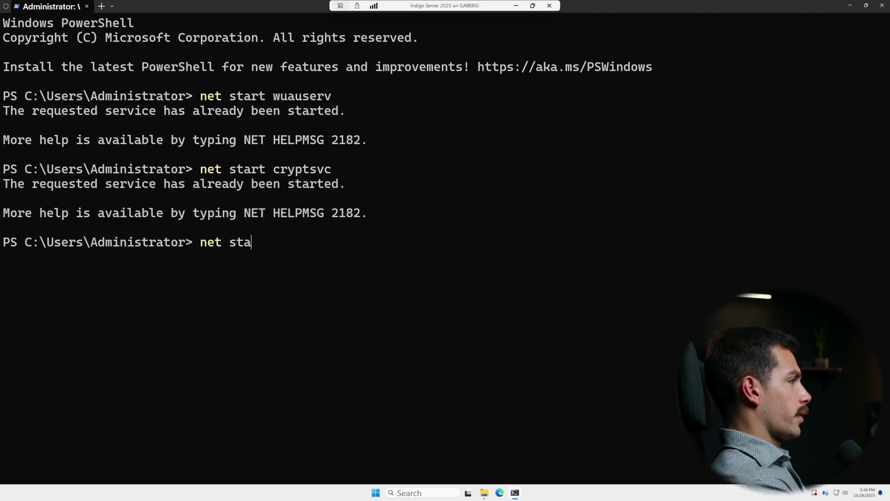
pyautogui.press('Return')
pyautogui.write('net start ')
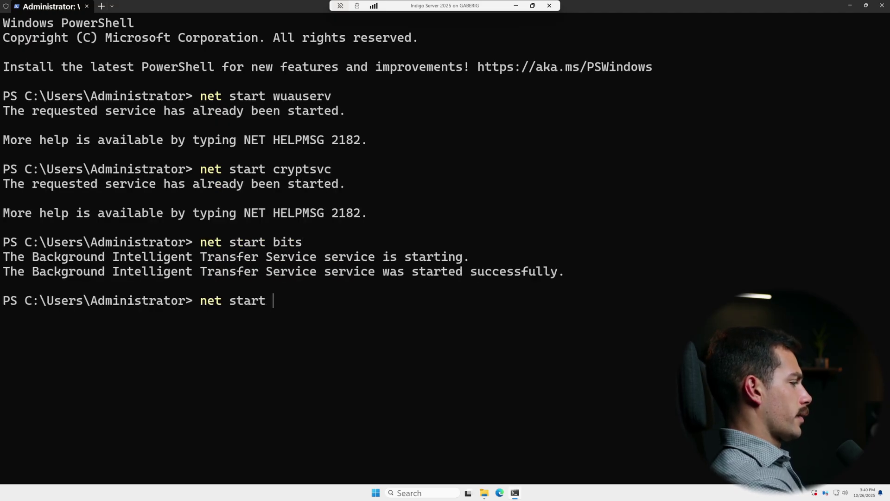
pyautogui.write('msiserver')
pyautogui.press('Return')
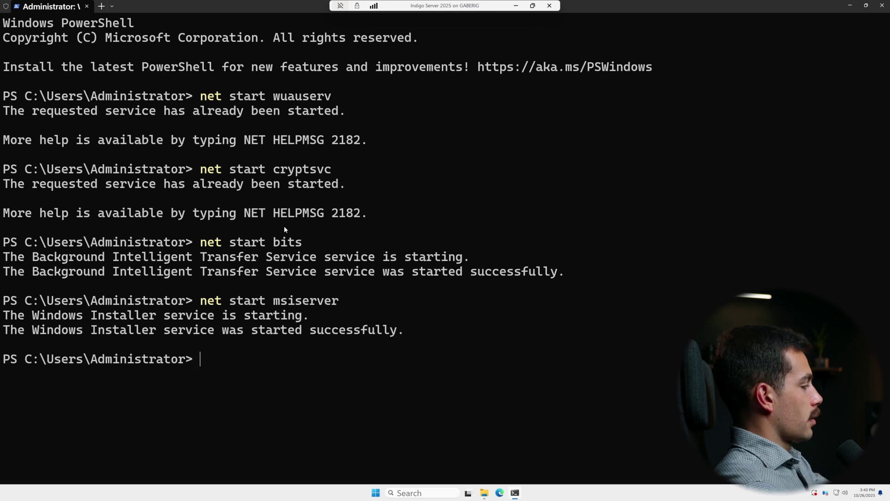
pyautogui.write('cls')
pyautogui.press('Return')
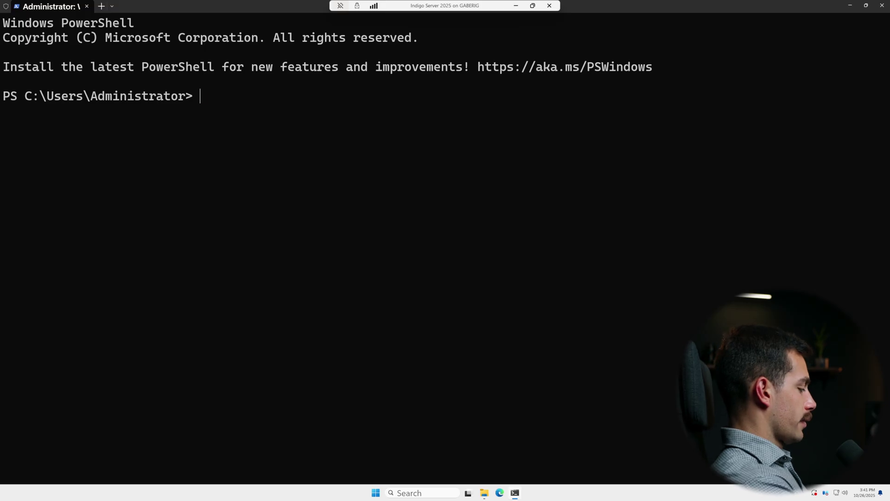
# Step: Run get-windowsupdatelog piped to select-string -pattern "401c" to build and search WindowsUpdate.log
pyautogui.write('get-windowsupd')
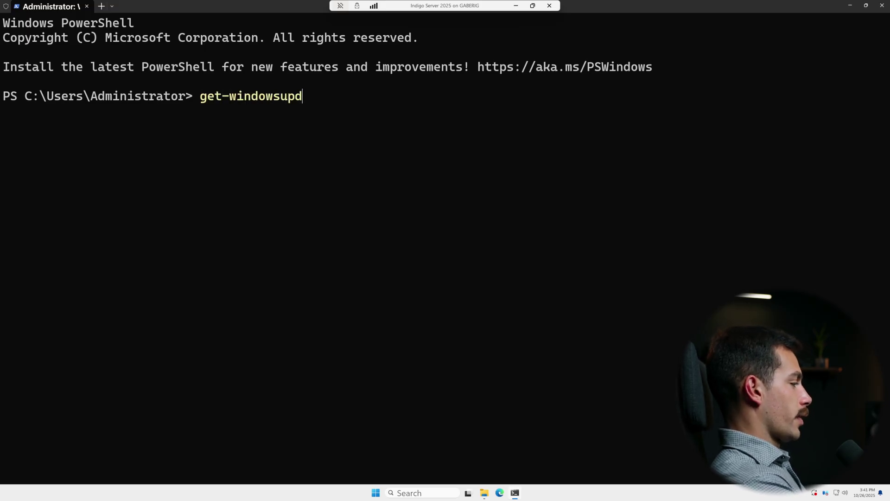
pyautogui.write('atelog | ')
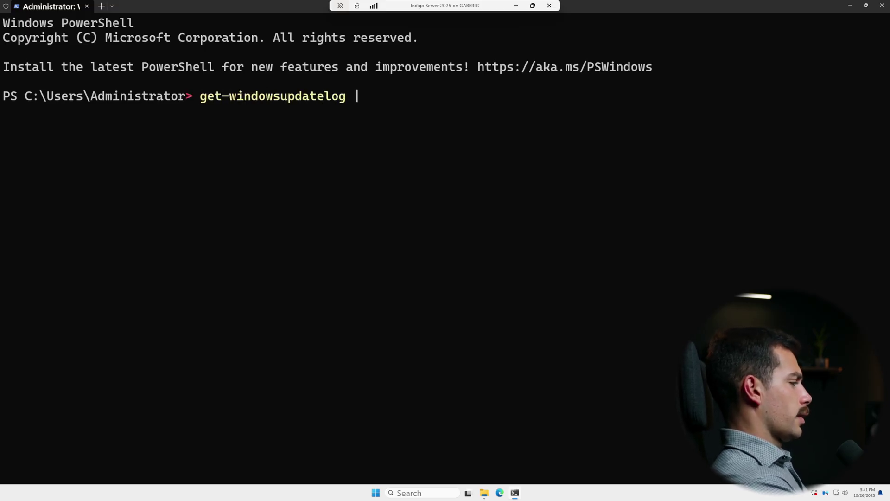
pyautogui.write('select')
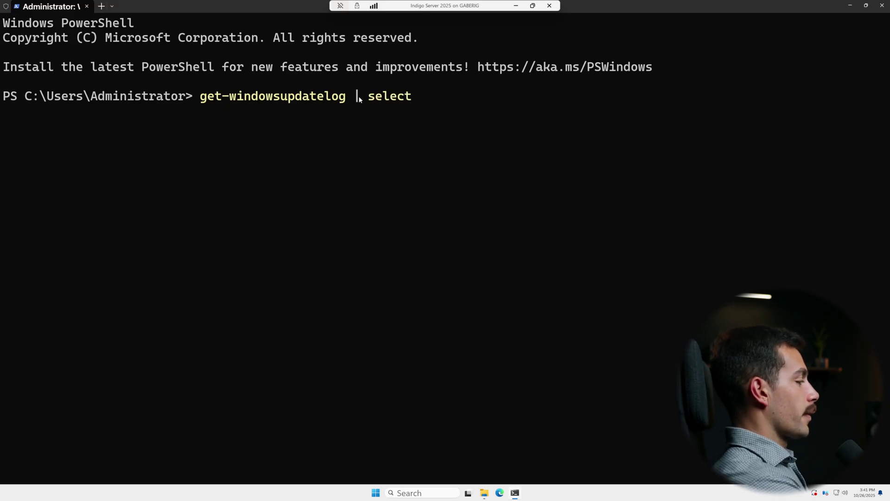
pyautogui.write('-string')
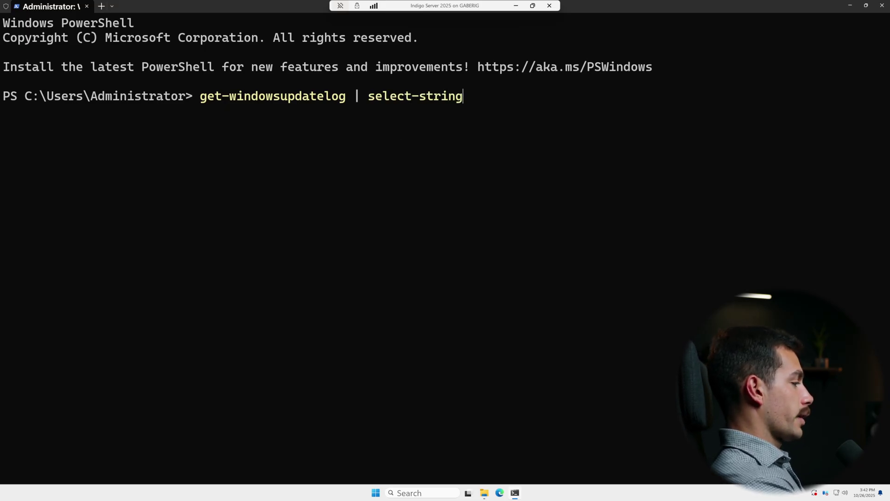
pyautogui.write(' -pattern')
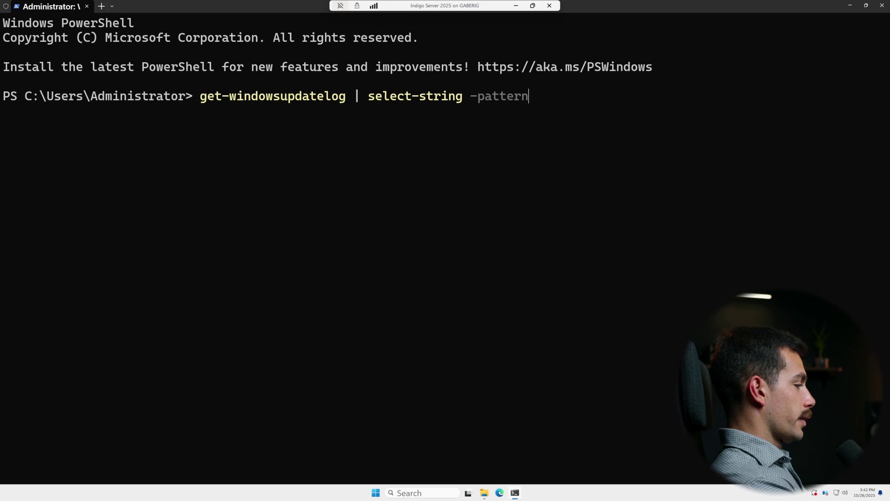
pyautogui.write(' "401')
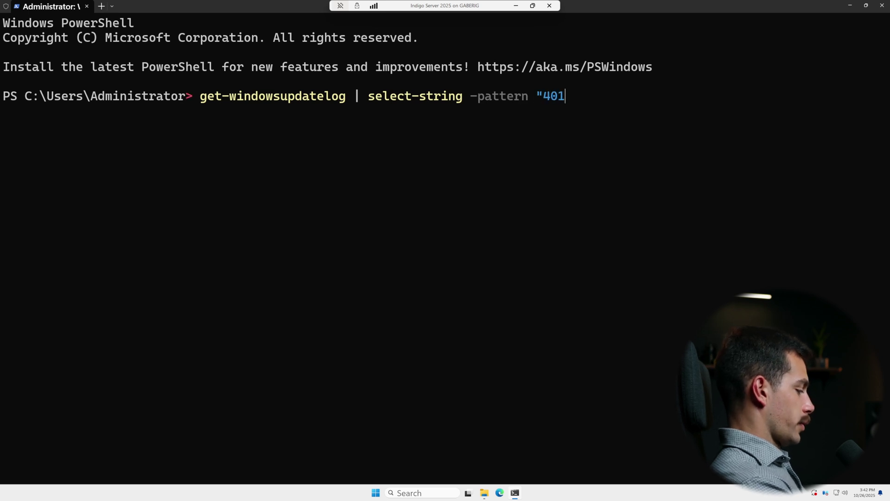
pyautogui.write('c"')
pyautogui.press('Return')
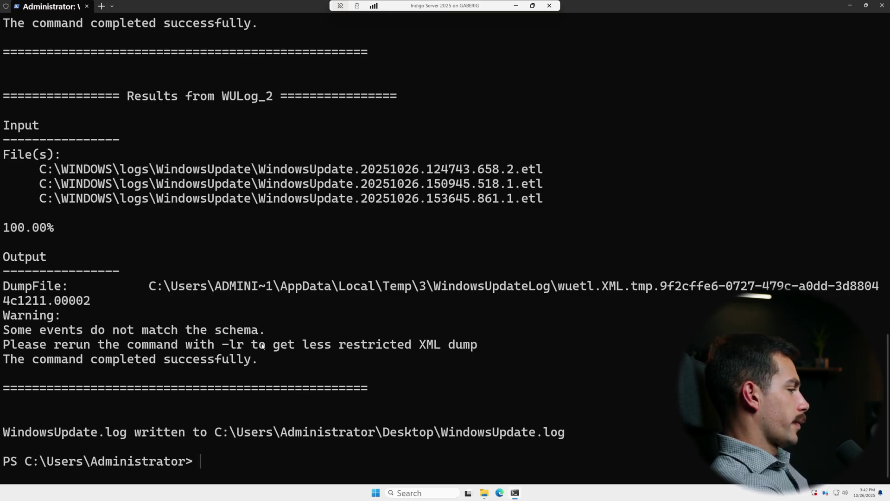
# Step: Launch dism /online /cleanup-image /restorehealth, type install-module in a new tab, and open Settings
pyautogui.write('dism ')
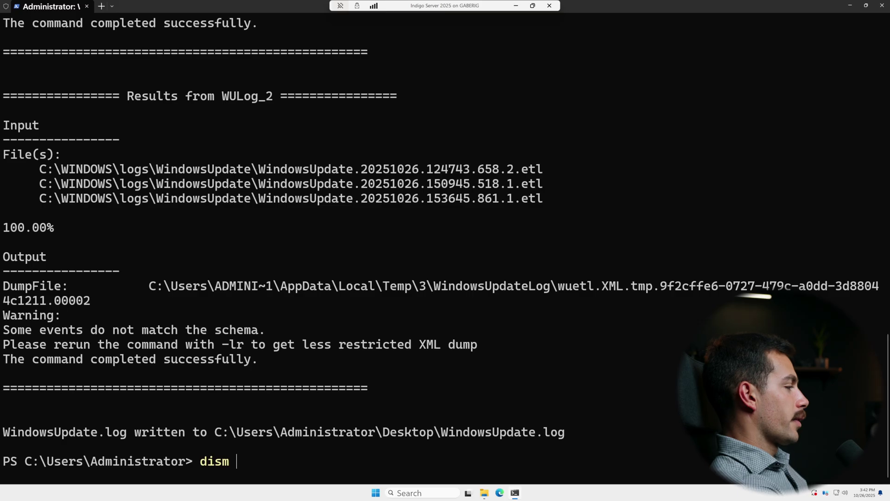
pyautogui.write('/online /cle')
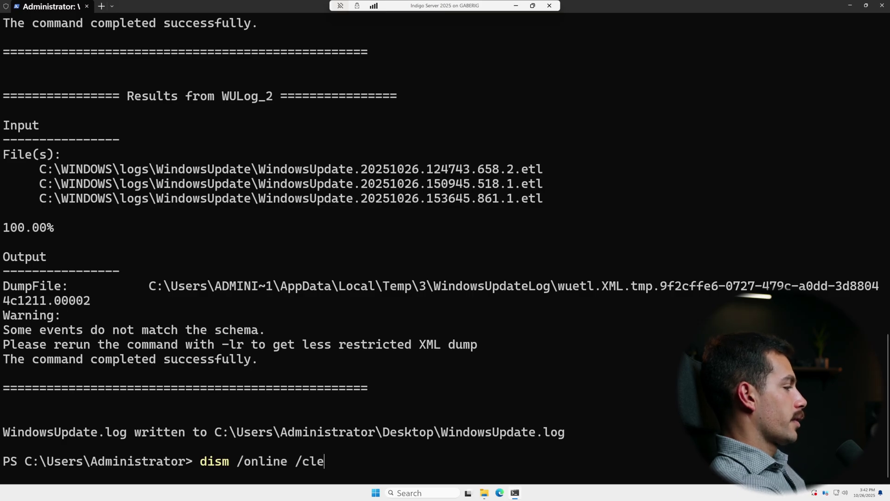
pyautogui.write('anup-imag')
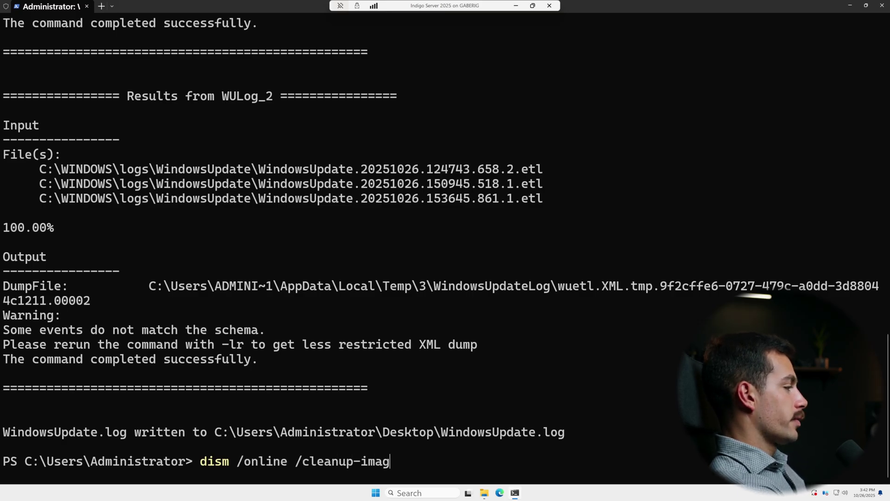
pyautogui.write('e /restorehealth')
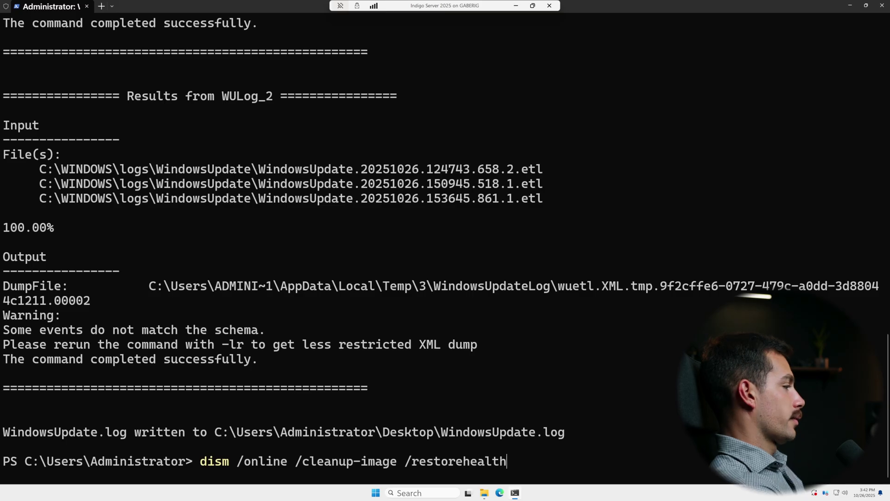
pyautogui.press('Return')
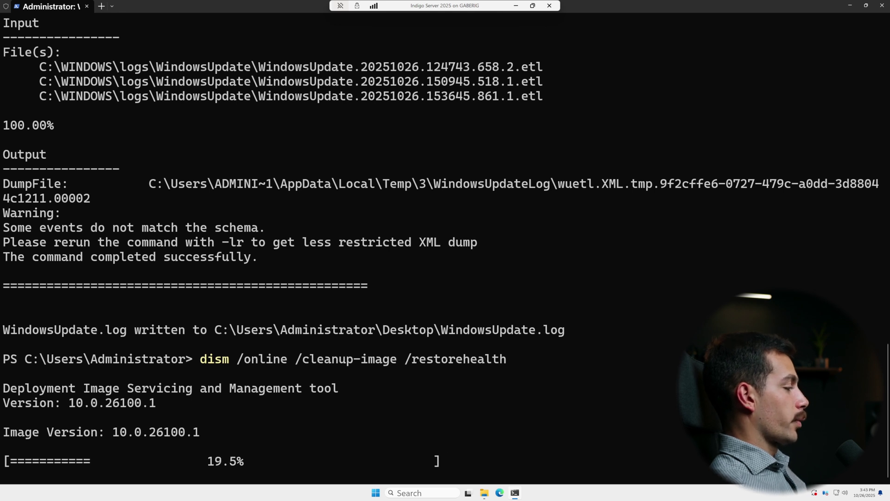
pyautogui.click(104, 9)
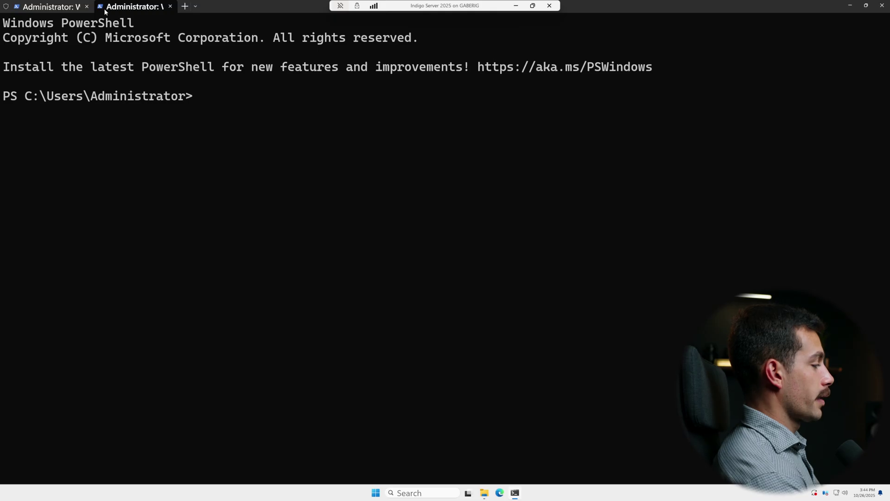
pyautogui.write('install-module')
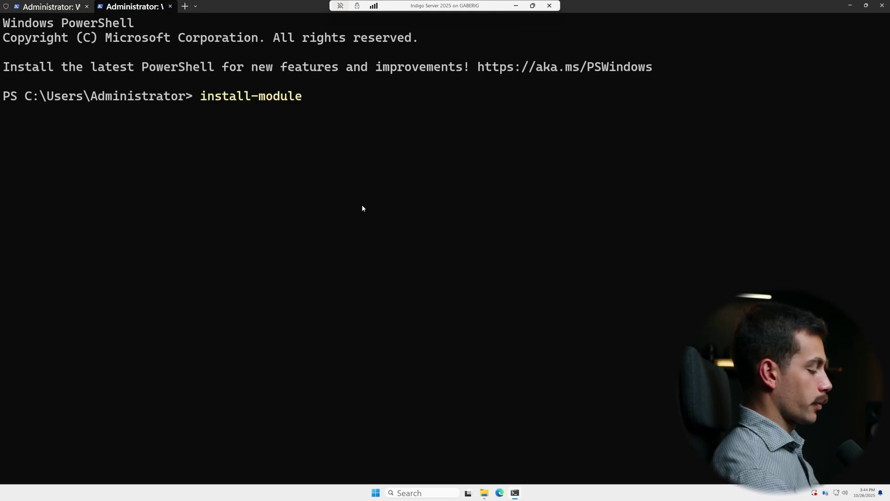
pyautogui.press('super+i')
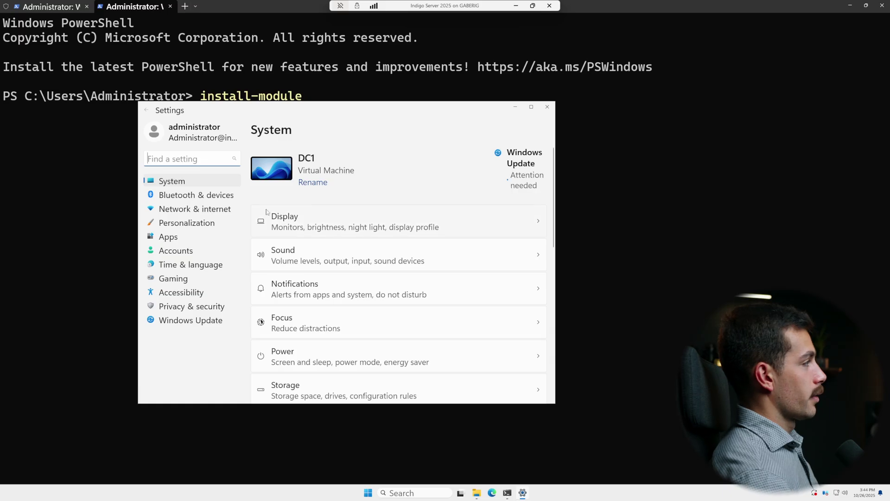
# Step: On the Windows Update page, choose 'Install all, then restart' and confirm with OK
pyautogui.click(179, 325)
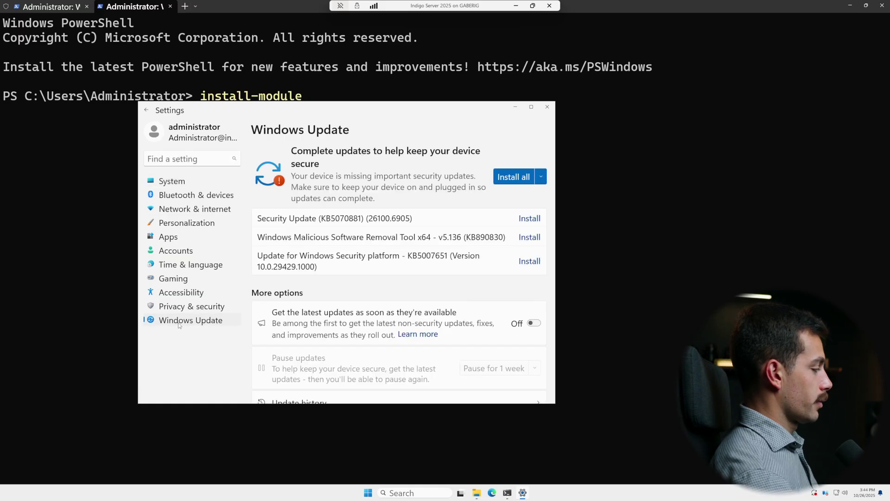
pyautogui.click(540, 177)
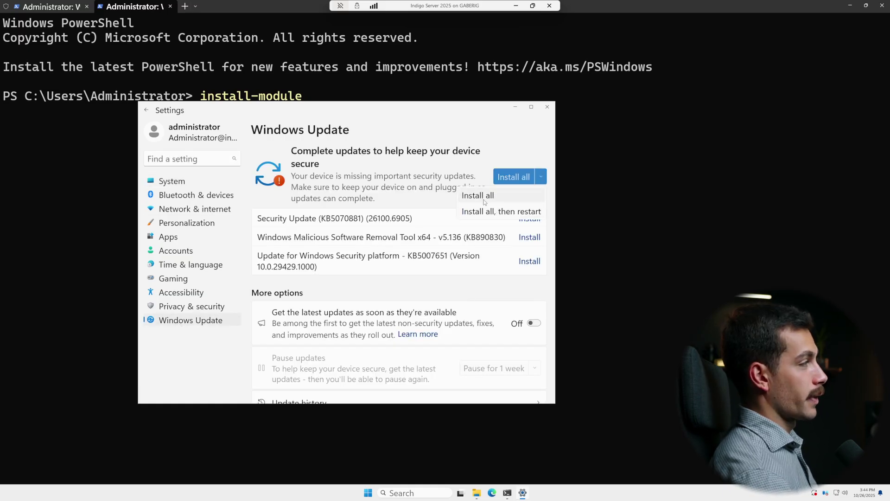
pyautogui.click(492, 212)
pyautogui.click(308, 327)
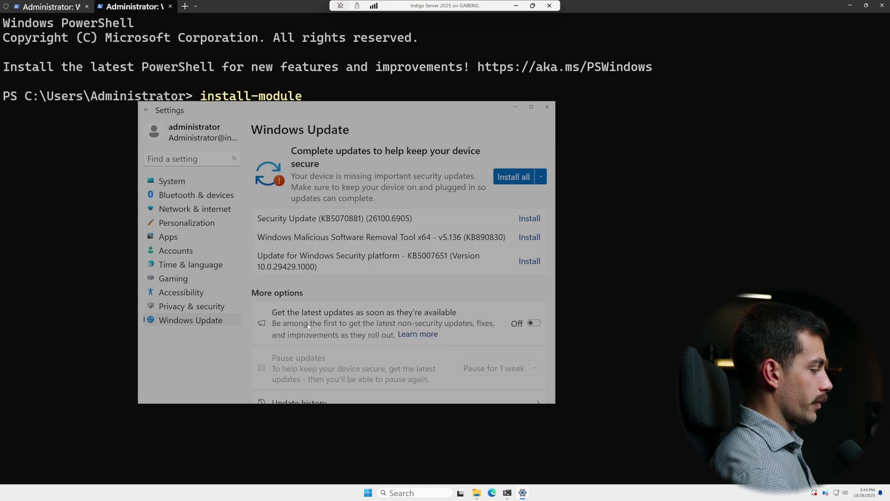